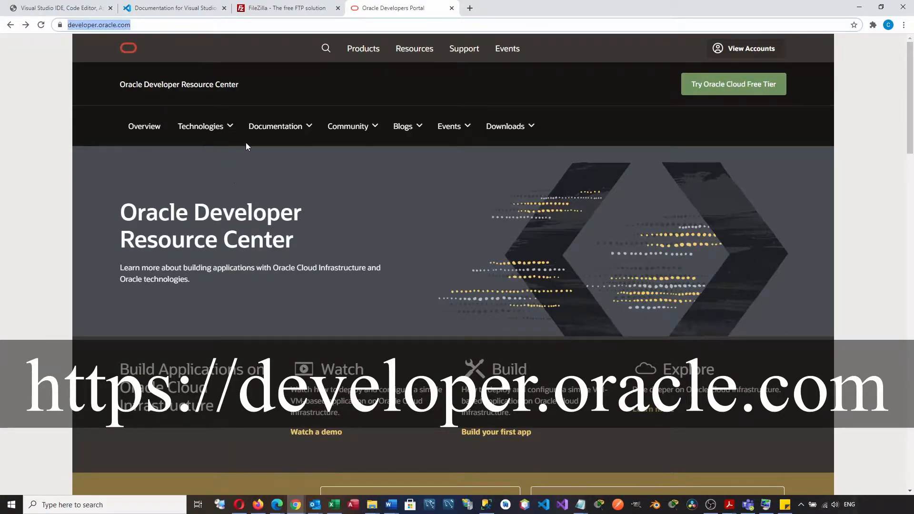
# - Go to Technologies > Databases and open the Oracle Database card under Downloads
pyautogui.click(226, 132)
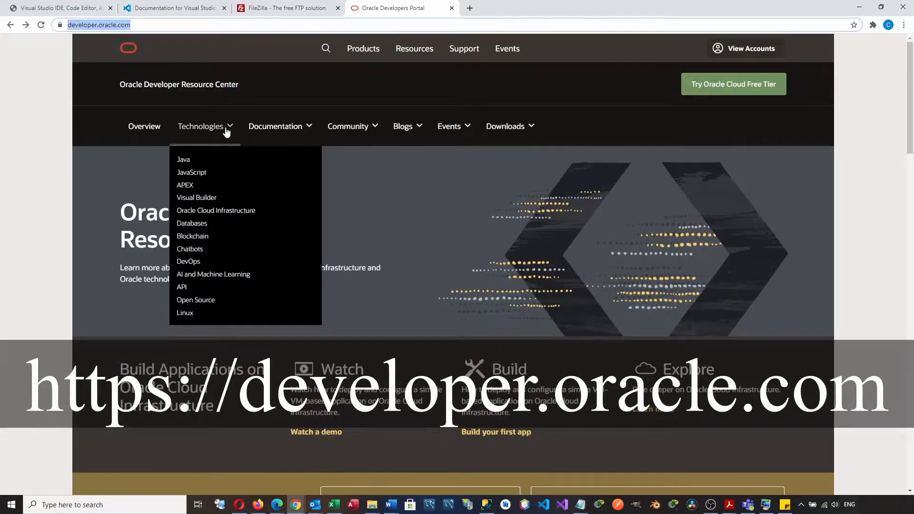
pyautogui.click(197, 226)
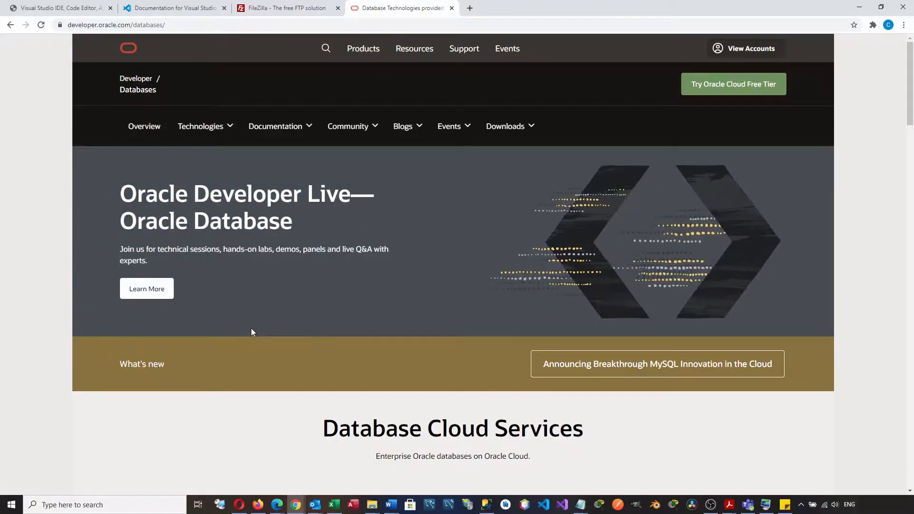
pyautogui.scroll(-10, 251, 329)
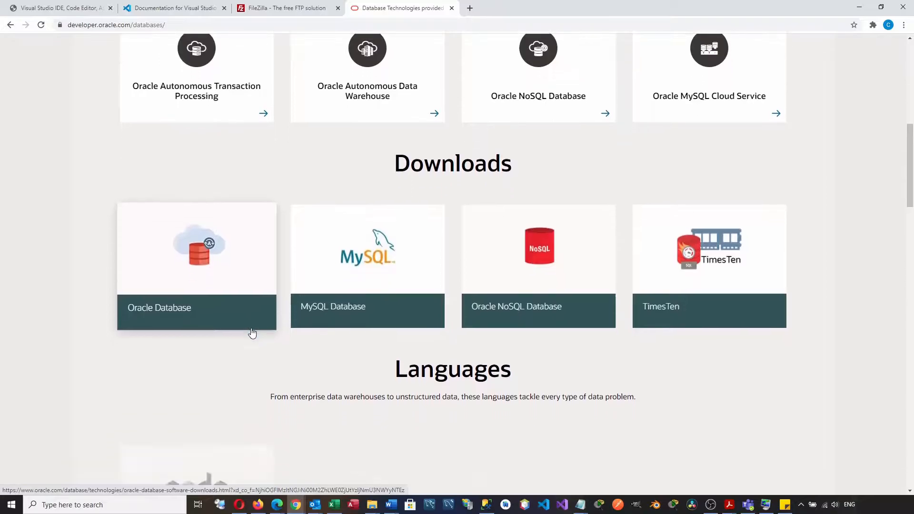
pyautogui.scroll(-6, 252, 333)
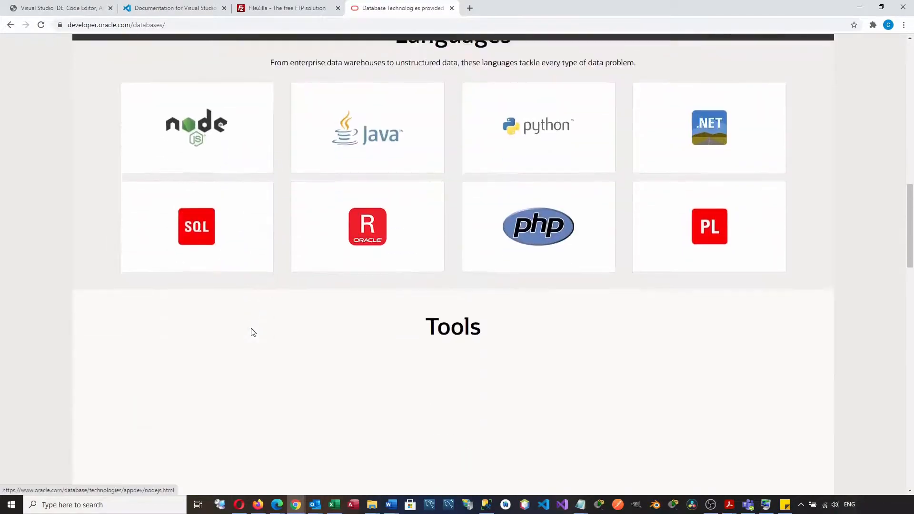
pyautogui.scroll(-7, 253, 332)
pyautogui.scroll(15, 253, 333)
pyautogui.scroll(1, 253, 333)
pyautogui.scroll(-2, 252, 332)
pyautogui.scroll(1, 253, 332)
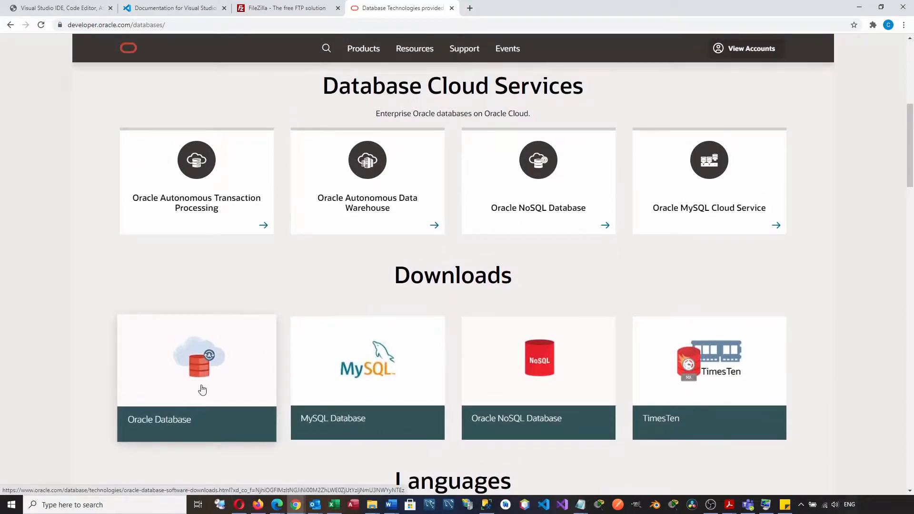
pyautogui.click(202, 390)
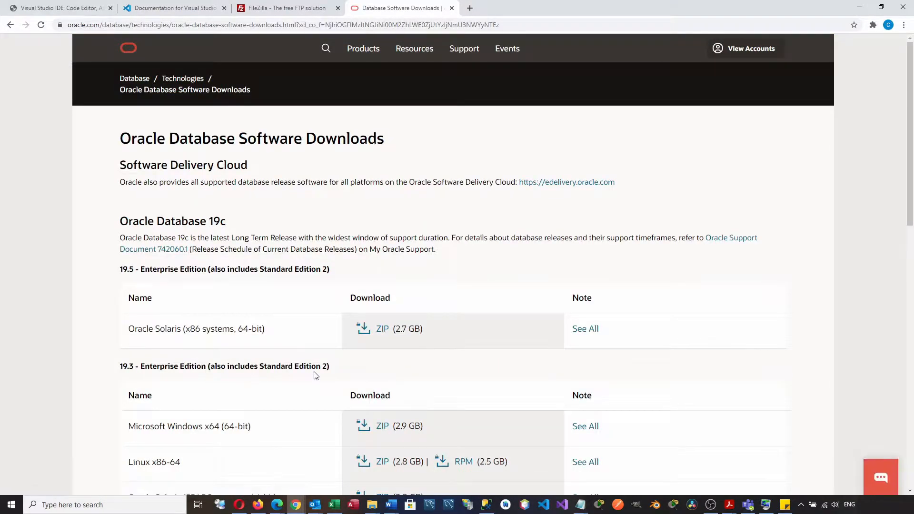
# - Request the 19.3 Microsoft Windows x64 (64-bit) ZIP (2.9 GB) download
pyautogui.scroll(-2, 314, 376)
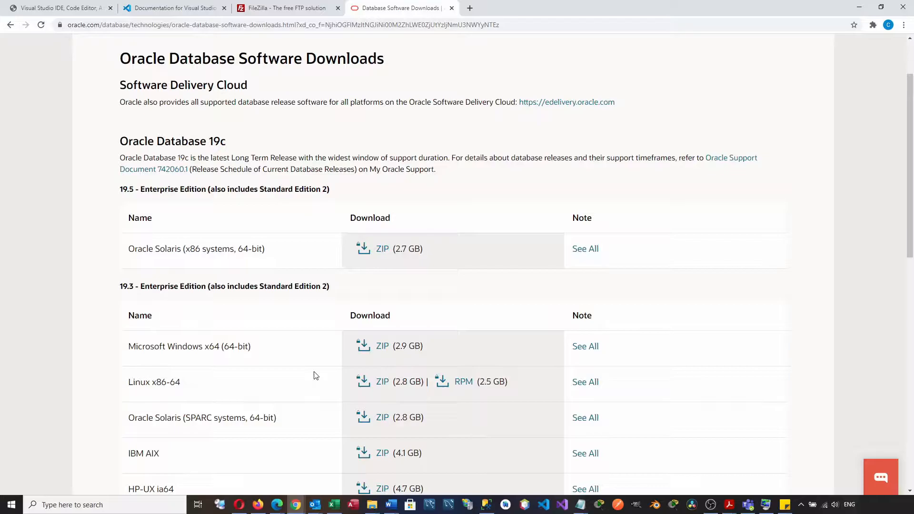
pyautogui.scroll(-3, 314, 375)
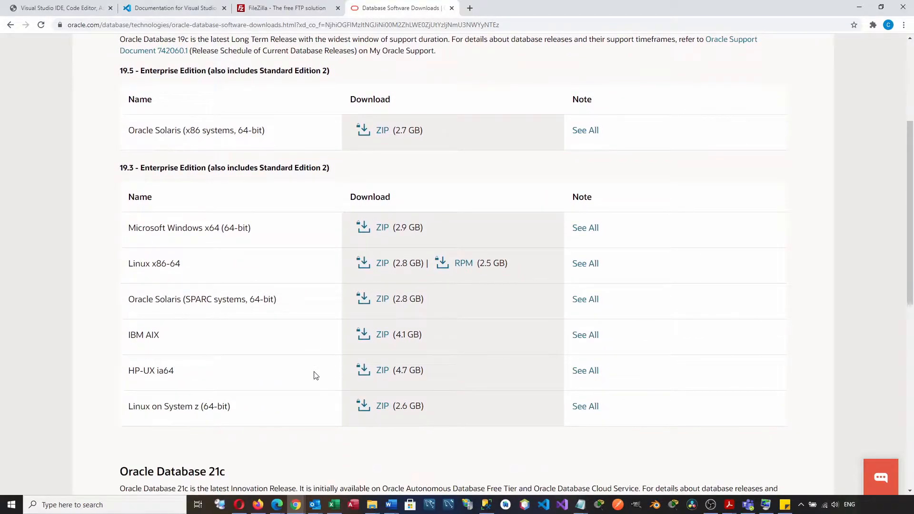
pyautogui.scroll(-4, 314, 376)
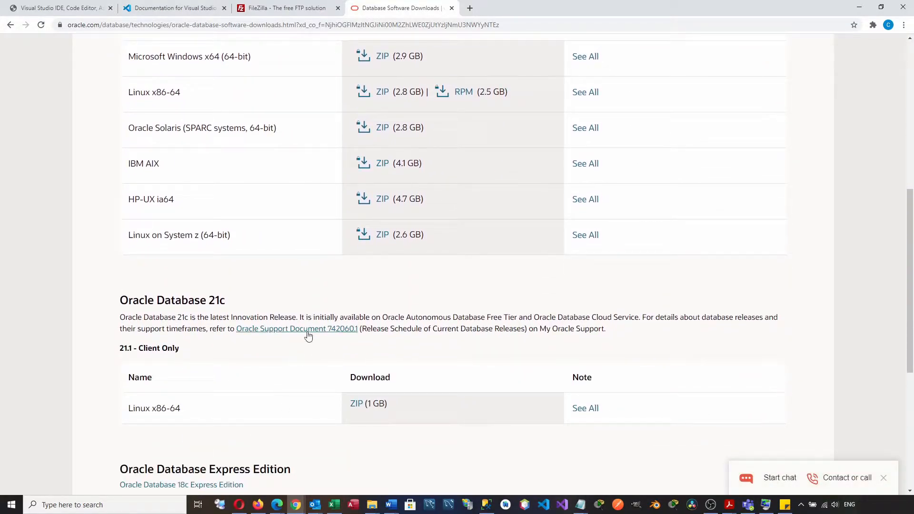
pyautogui.moveTo(339, 318); pyautogui.dragTo(640, 318)
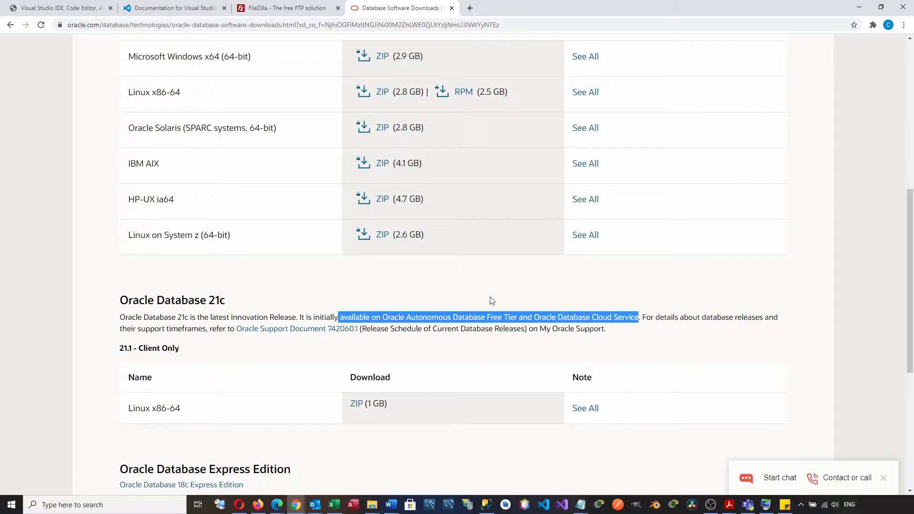
pyautogui.click(521, 303)
pyautogui.scroll(3, 521, 303)
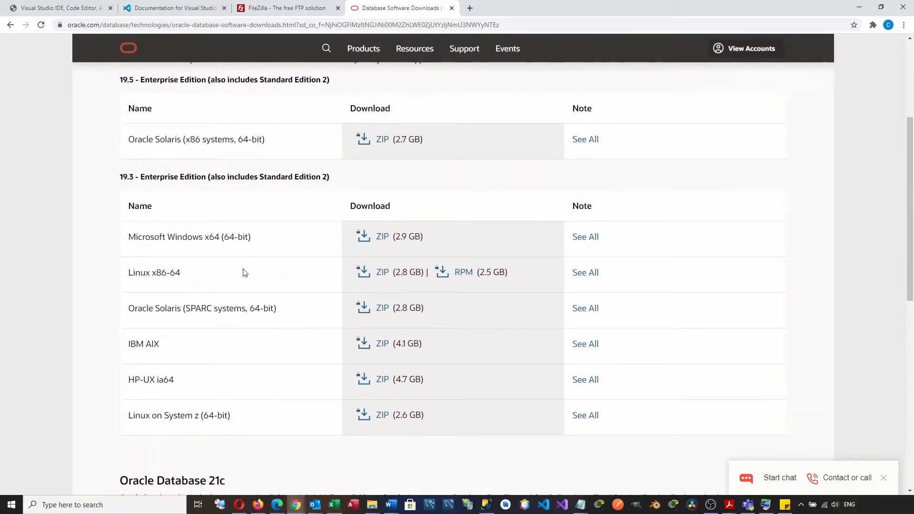
pyautogui.click(383, 240)
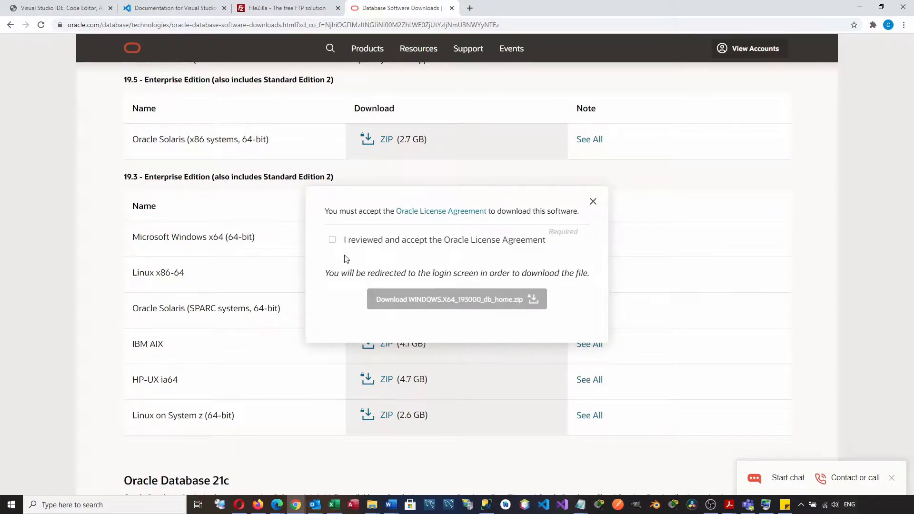
# - Accept the license agreement and download WINDOWS.X64_193000_db_home.zip
pyautogui.click(333, 240)
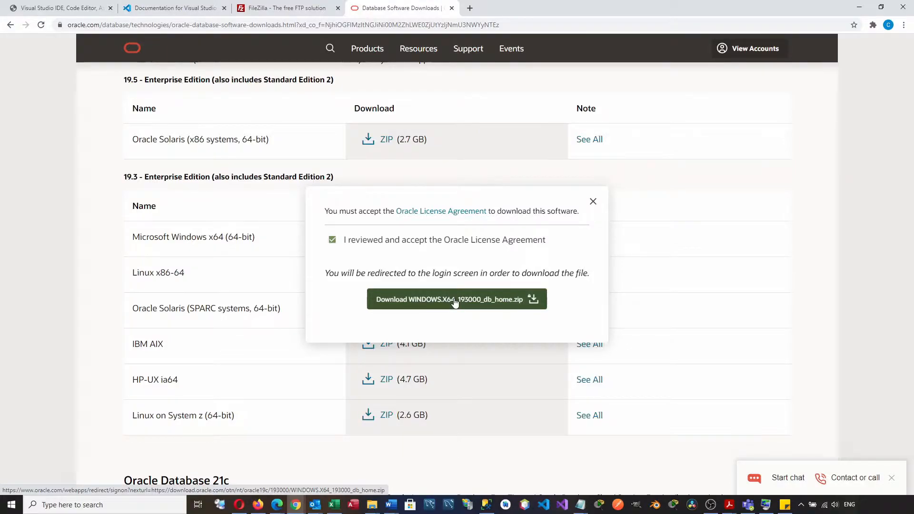
pyautogui.click(454, 301)
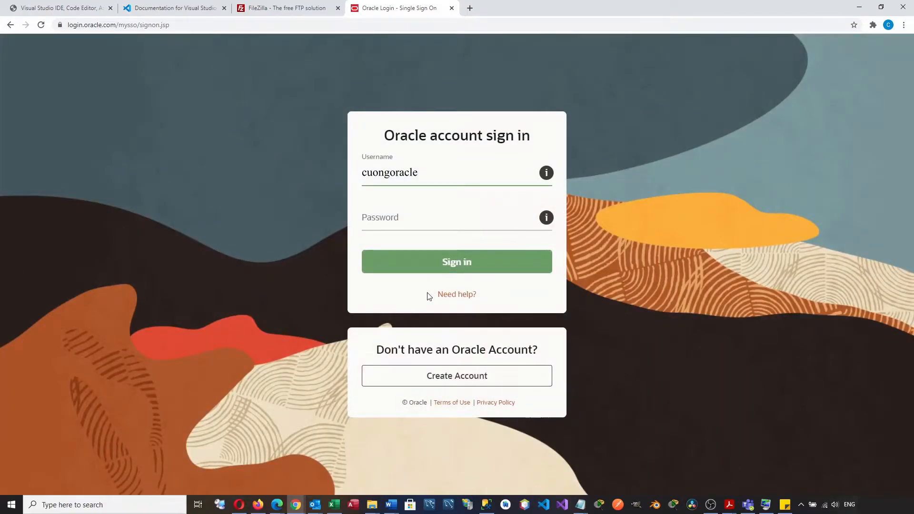
# - Enter the Oracle account password to sign in and let the ZIP finish downloading
pyautogui.press('Tab')
pyautogui.write('•••••••')
pyautogui.press('Return')
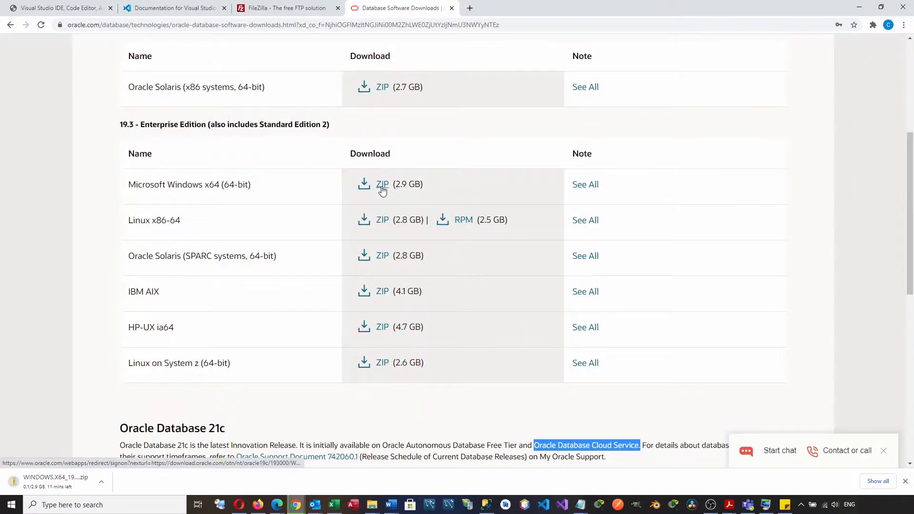
pyautogui.scroll(-1, 383, 190)
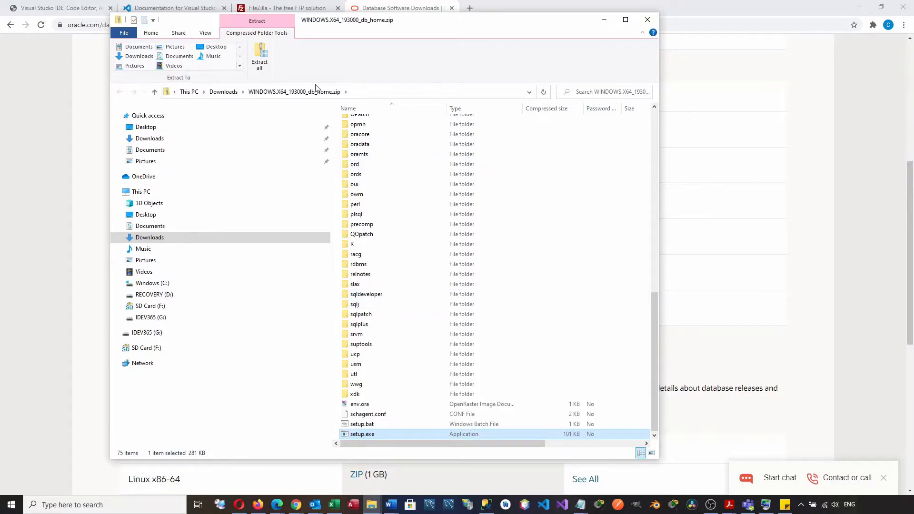
# - Extract all files to the default Downloads destination, then close the zip window
pyautogui.click(261, 65)
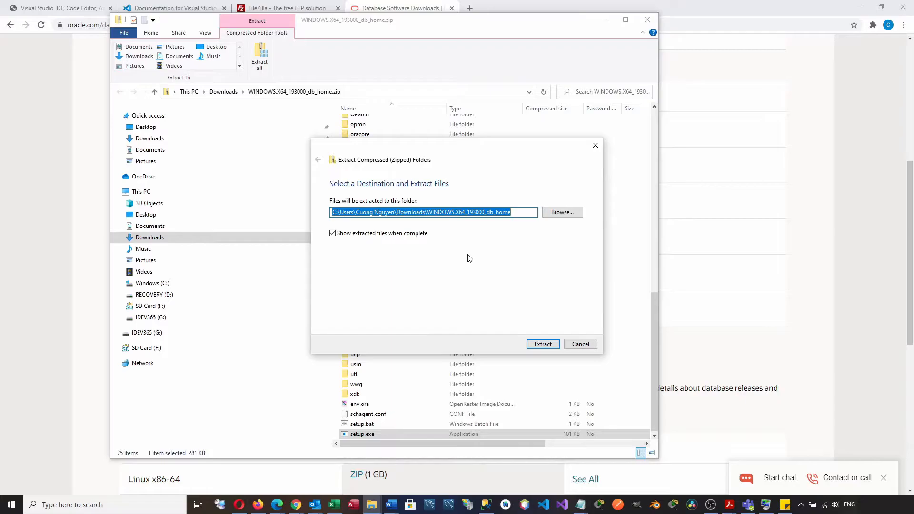
pyautogui.click(543, 344)
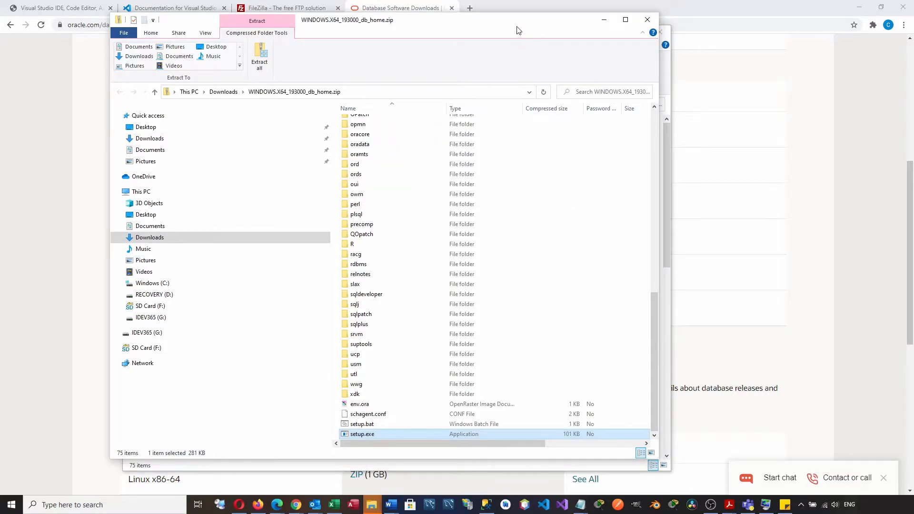
pyautogui.moveTo(518, 30)
pyautogui.mouseDown()
pyautogui.moveTo(612, 122)
pyautogui.moveTo(753, 44)
pyautogui.moveTo(523, 191)
pyautogui.moveTo(516, 33)
pyautogui.mouseUp()
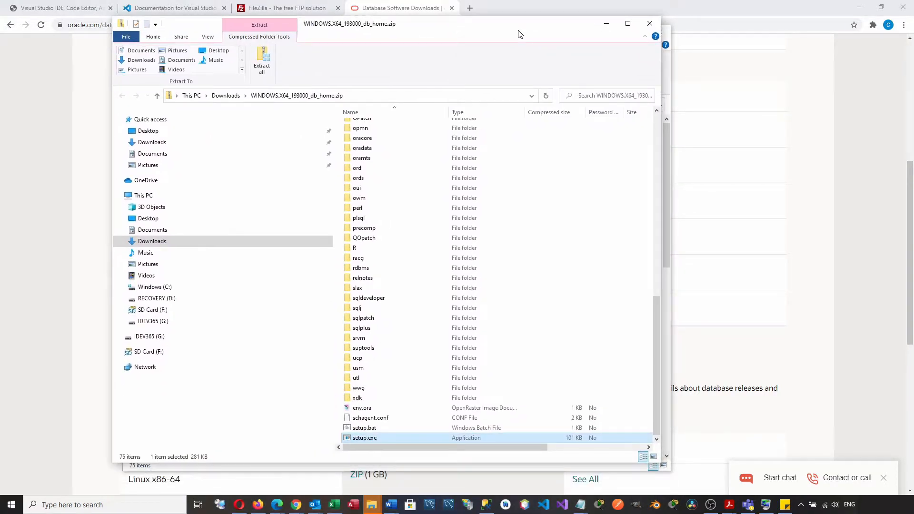
pyautogui.click(650, 25)
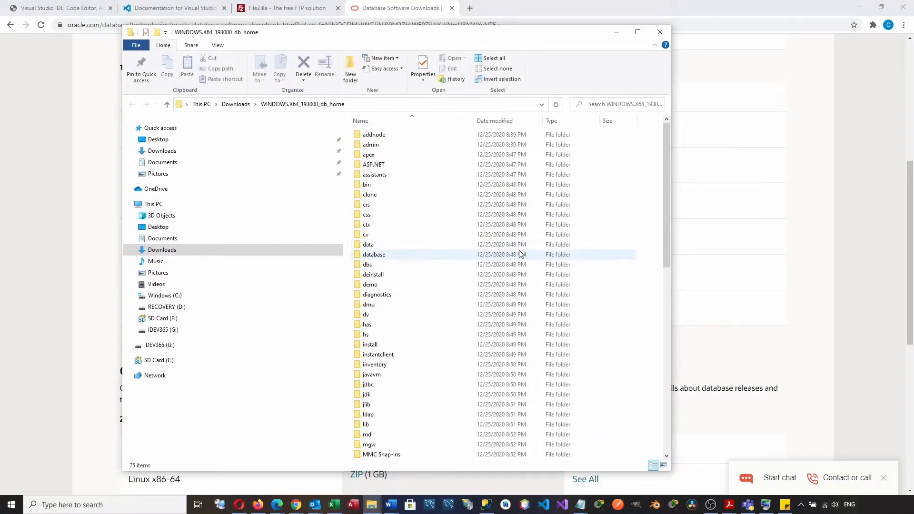
# - Cut WINDOWS.X64_193000_db_home from Downloads, paste it into Windows (C:), and open it
pyautogui.scroll(-12, 521, 254)
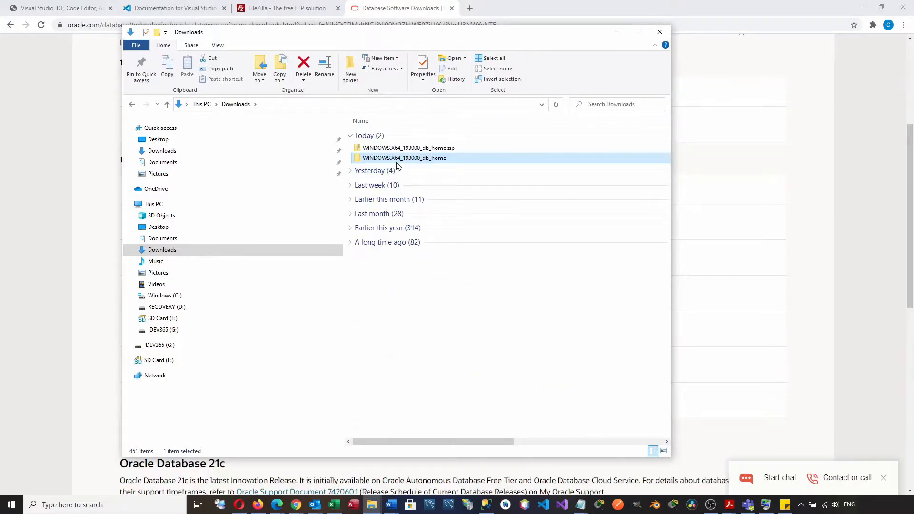
pyautogui.click(399, 159)
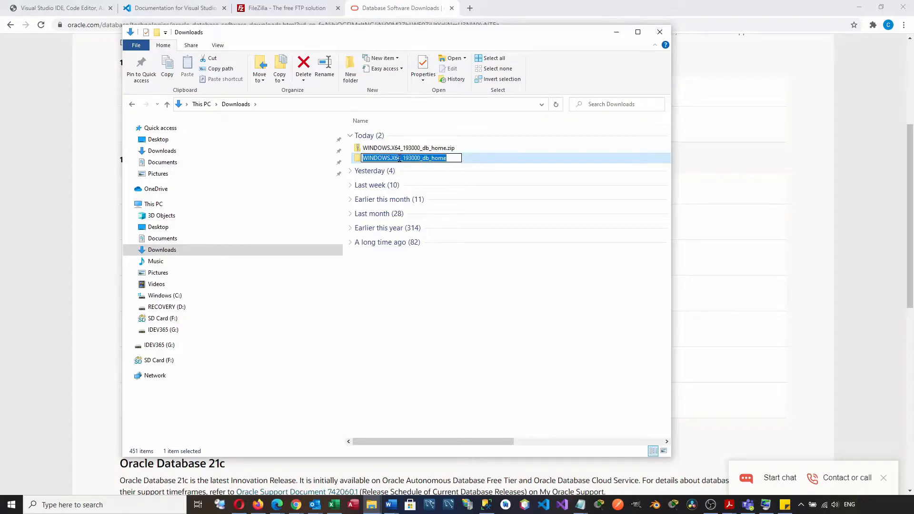
pyautogui.click(469, 159)
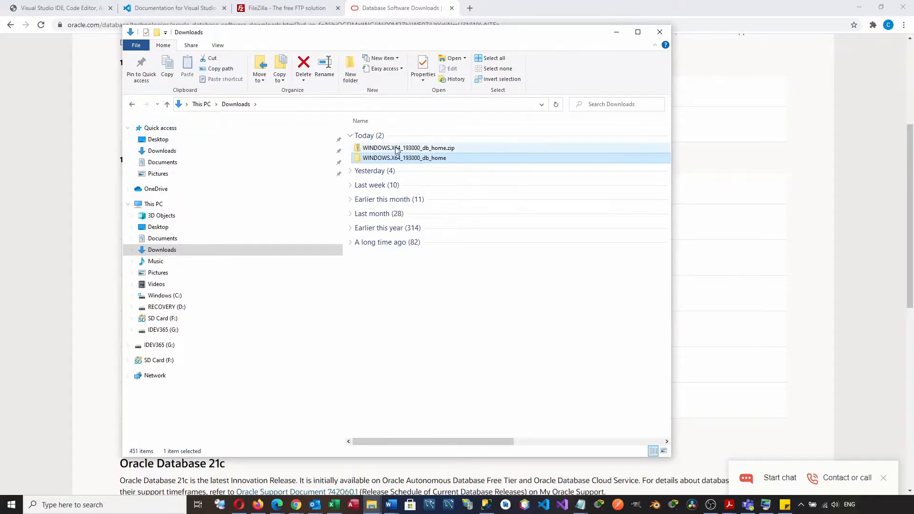
pyautogui.click(212, 58)
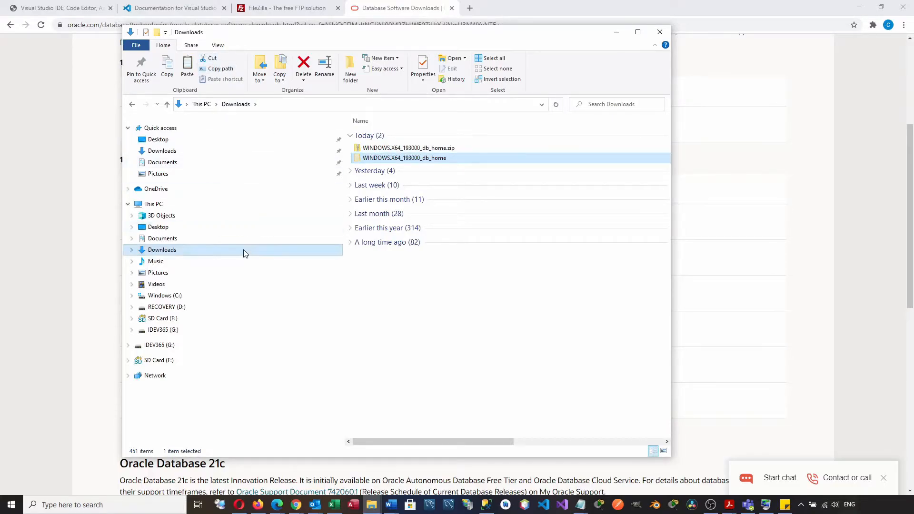
pyautogui.click(172, 298)
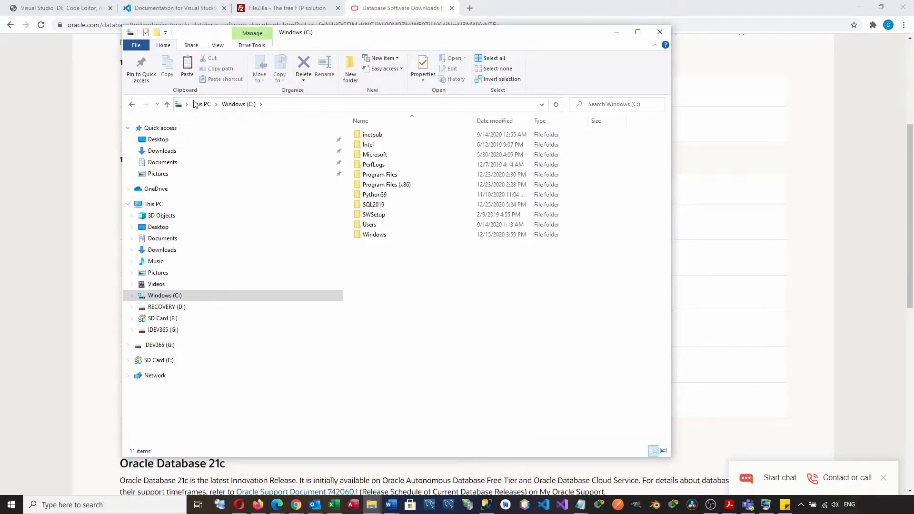
pyautogui.click(188, 67)
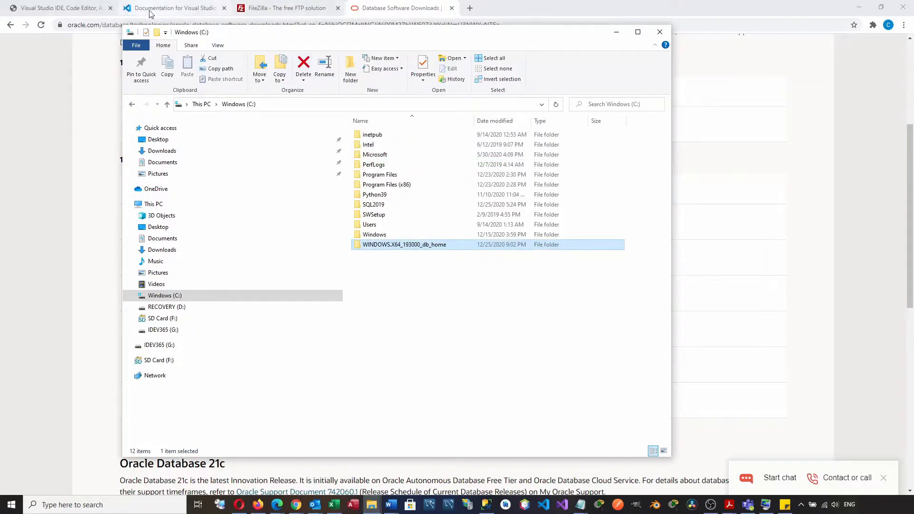
pyautogui.doubleClick(393, 245)
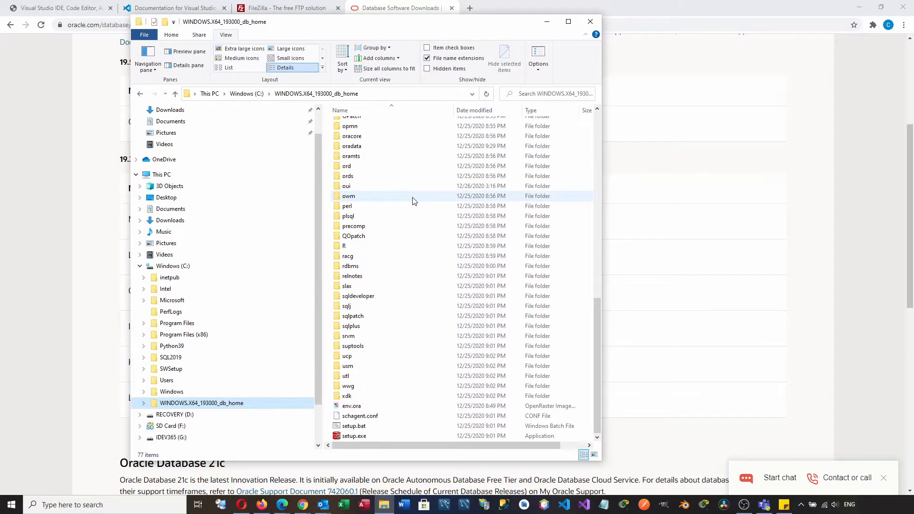
# - Run setup.exe from the C:\WINDOWS.X64_193000_db_home folder
pyautogui.doubleClick(364, 437)
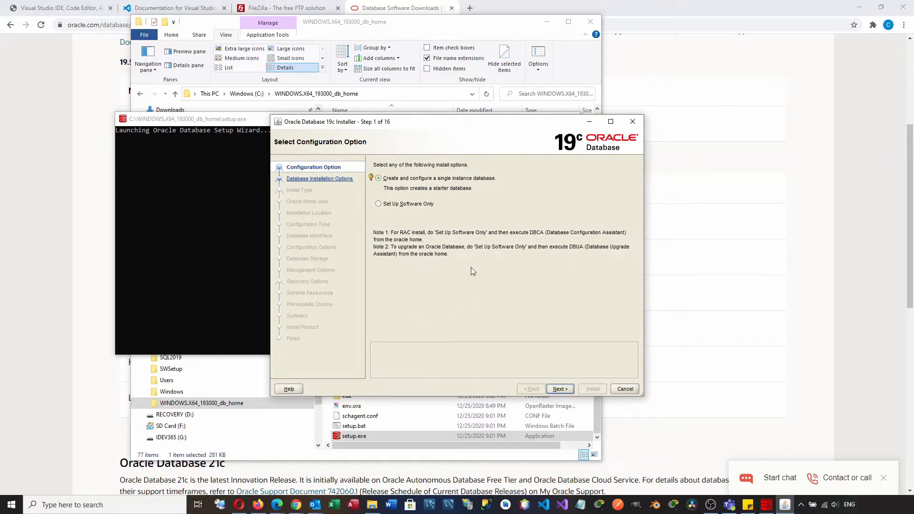
# - Keep the single-instance database and Desktop class defaults
pyautogui.click(562, 389)
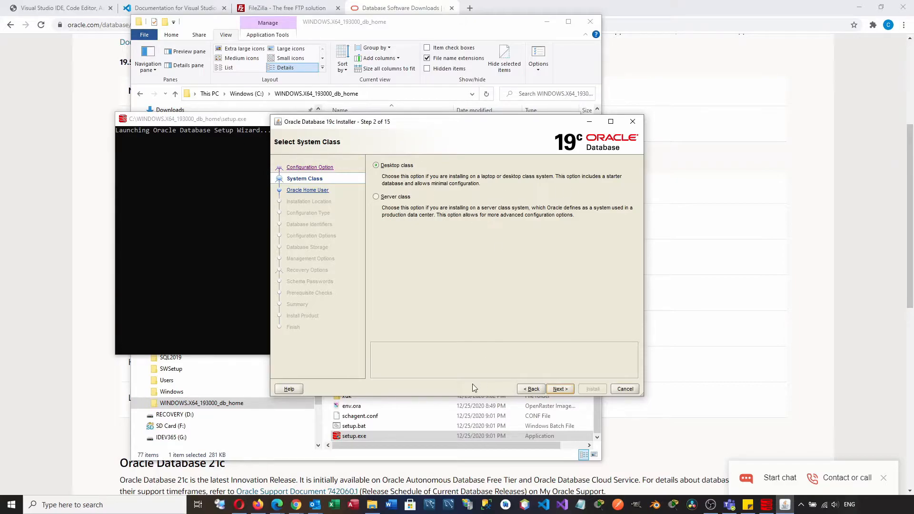
pyautogui.click(561, 390)
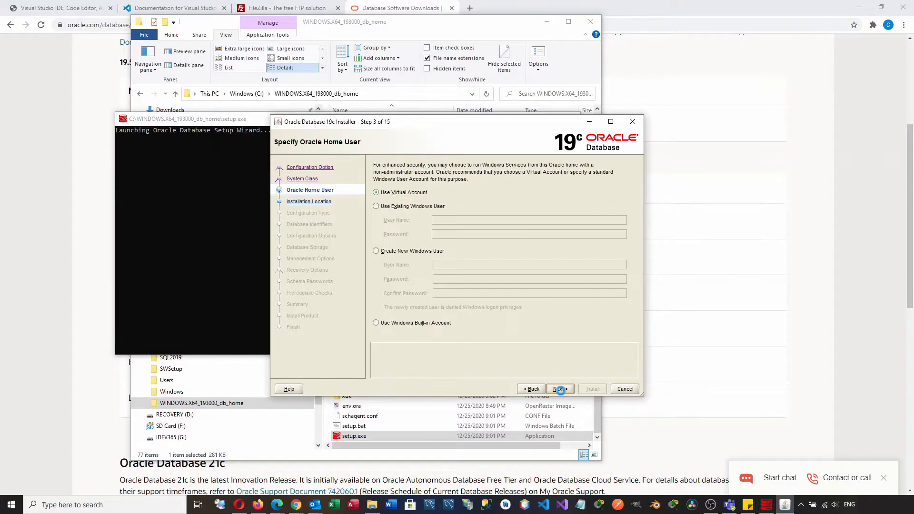
pyautogui.click(411, 208)
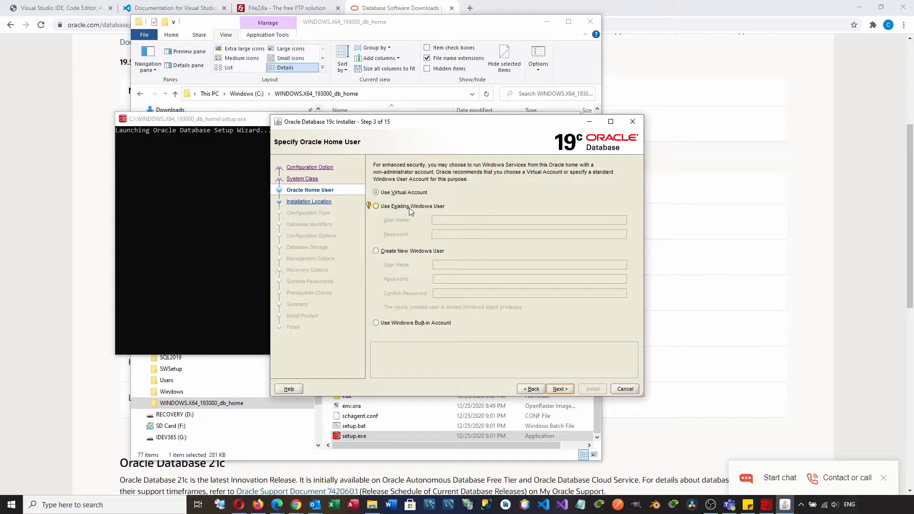
pyautogui.click(377, 251)
pyautogui.click(377, 323)
# - Create new Windows user 'oracleservice' with a confirmed password as the Oracle home user
pyautogui.click(377, 252)
pyautogui.click(464, 263)
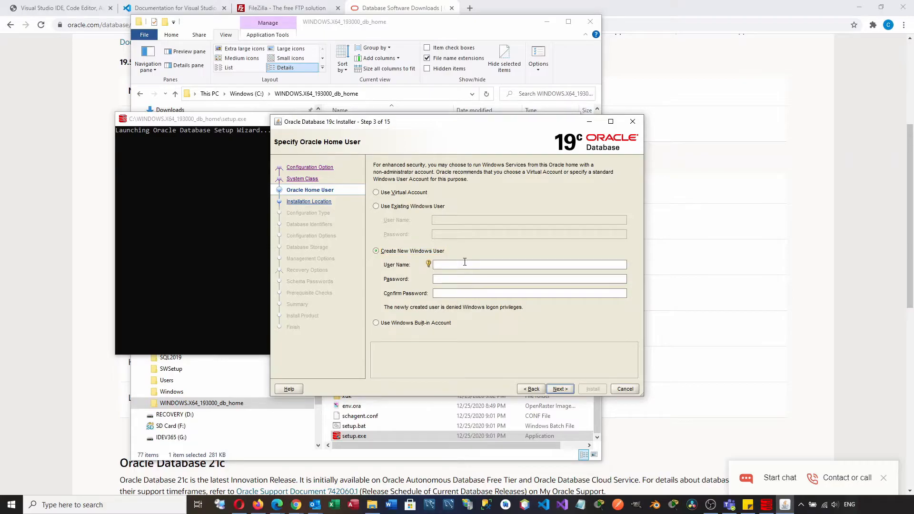
pyautogui.write('oracleservice')
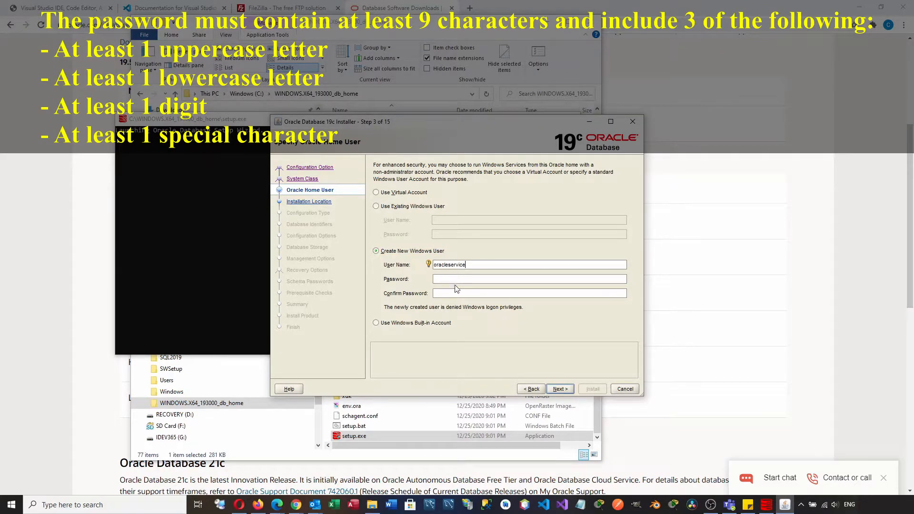
pyautogui.click(475, 280)
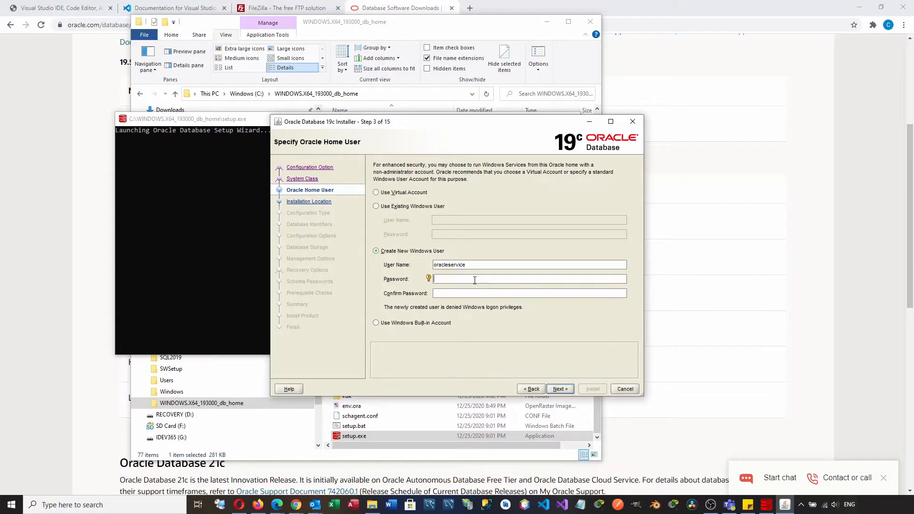
pyautogui.write('*********')
pyautogui.press('Tab')
pyautogui.write('***')
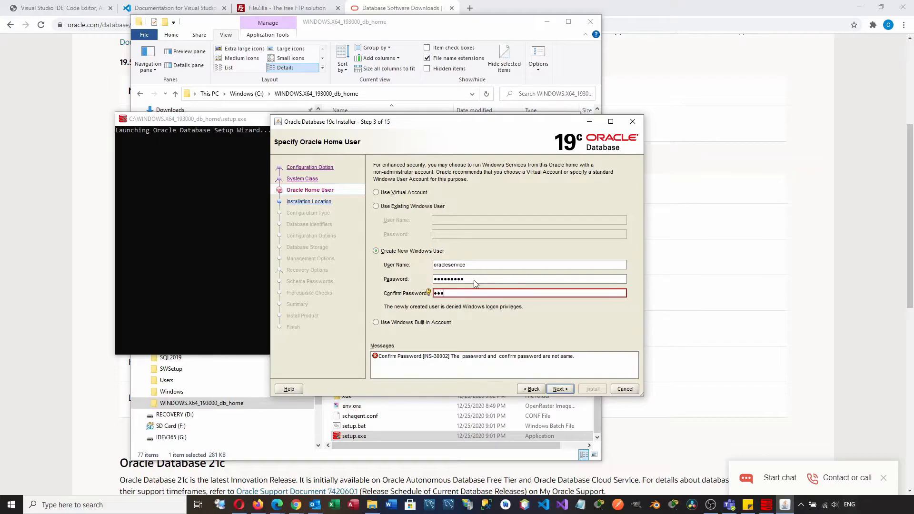
pyautogui.write('******')
pyautogui.click(561, 390)
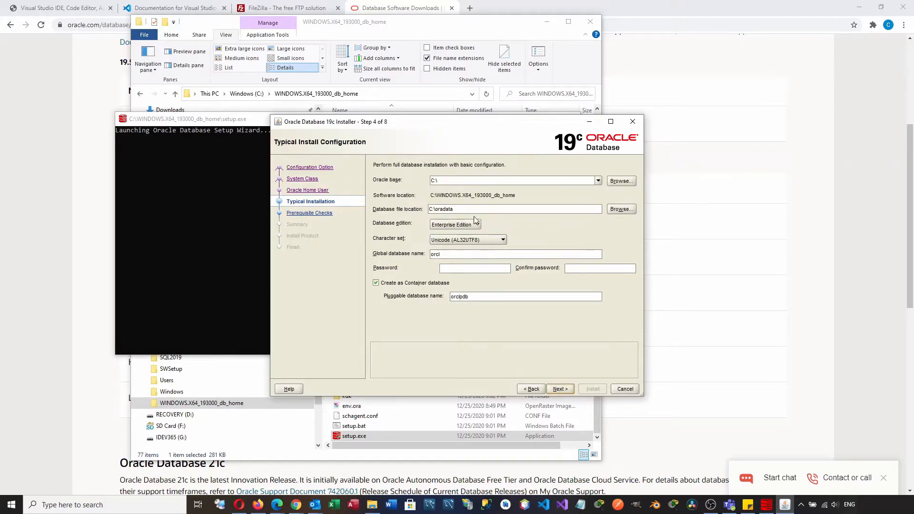
# - Set Oracle base to C:\oracledb, enter and confirm the admin password, and run prerequisite checks
pyautogui.click(472, 181)
pyautogui.write('oracledb')
pyautogui.click(456, 268)
pyautogui.write('1234')
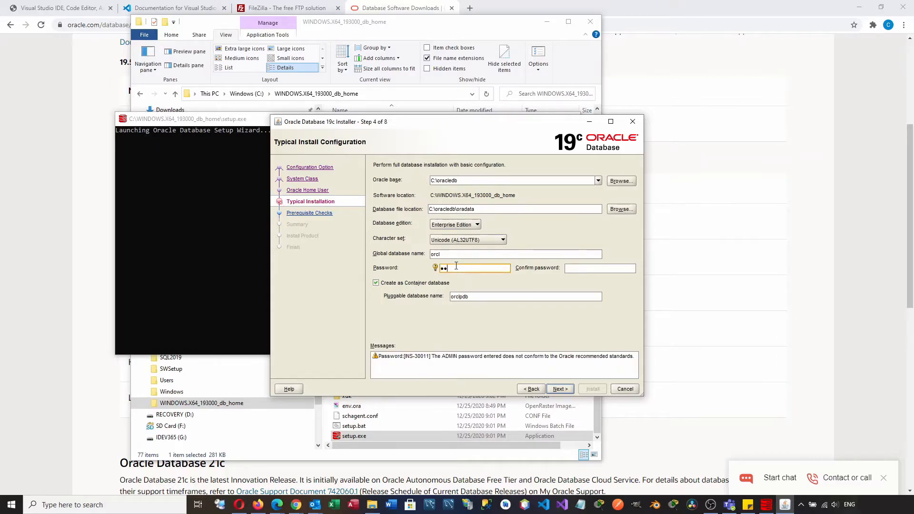
pyautogui.write('56789')
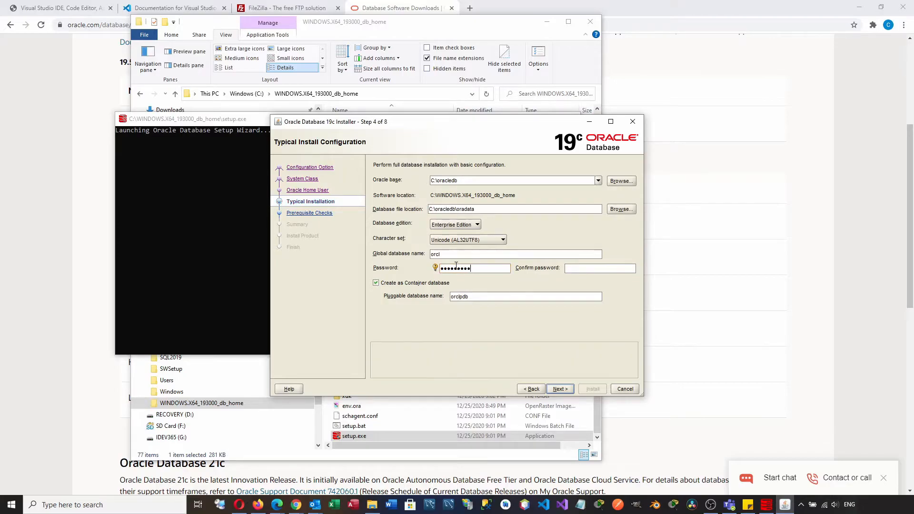
pyautogui.press('Tab')
pyautogui.write('123')
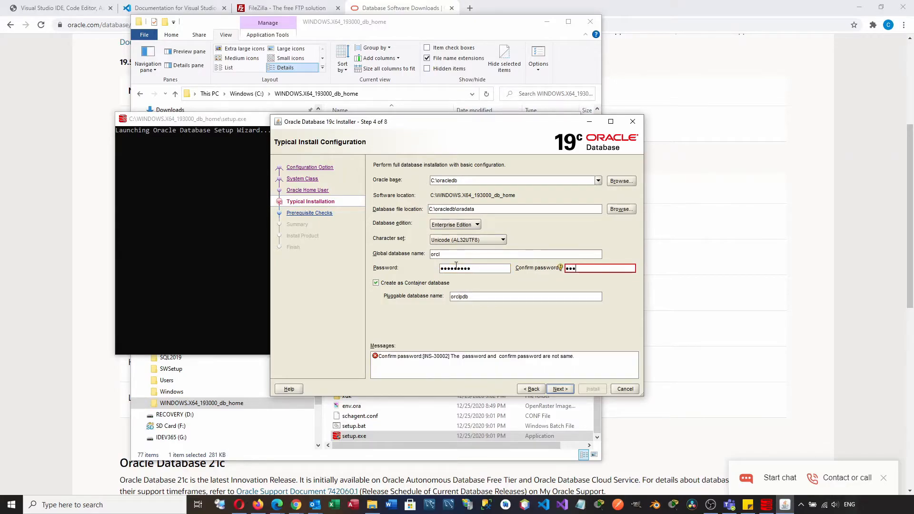
pyautogui.write('456789')
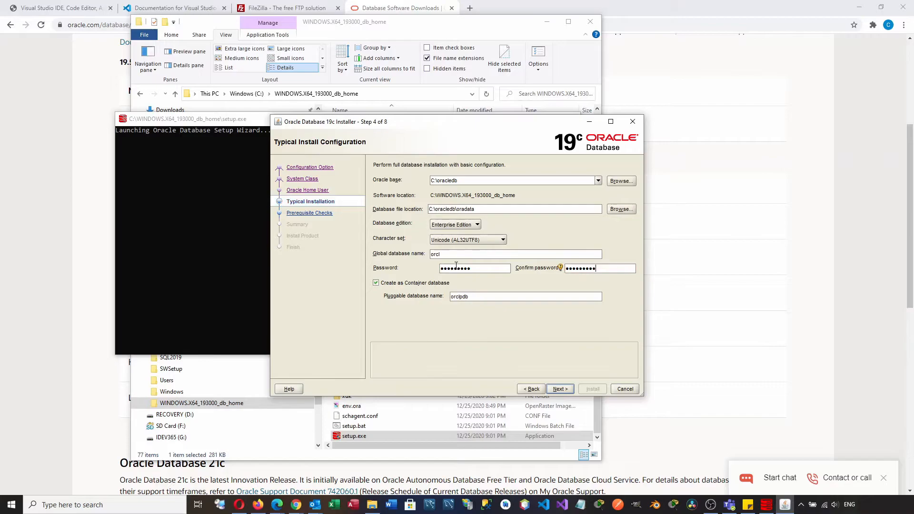
pyautogui.click(558, 390)
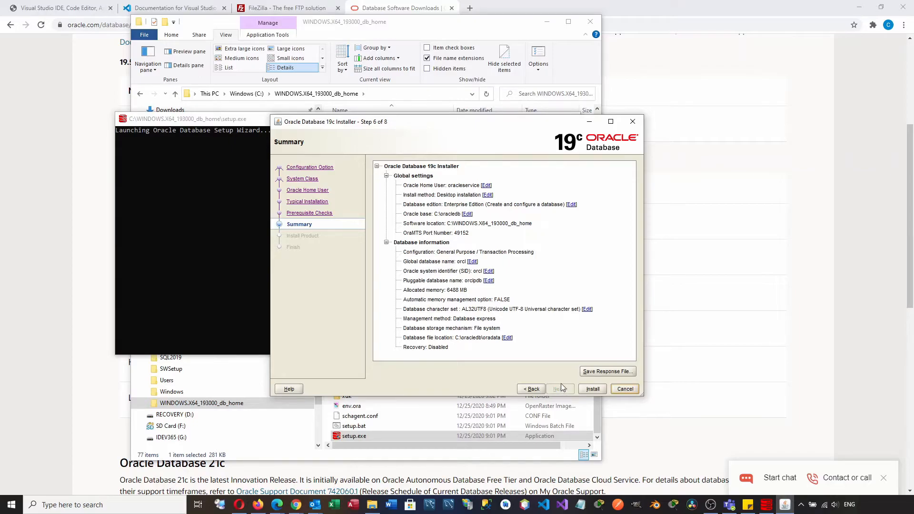
# - Install the database, then close the finished installer, setup console and File Explorer
pyautogui.click(592, 390)
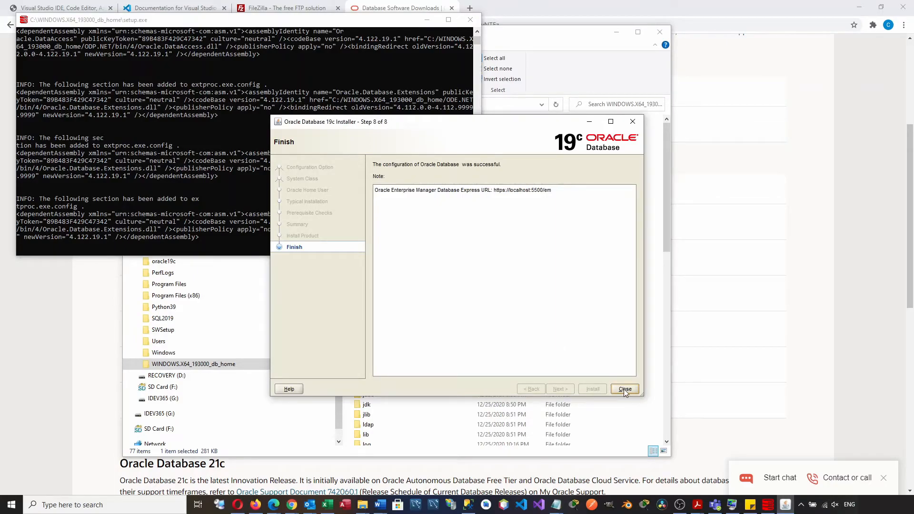
pyautogui.click(625, 389)
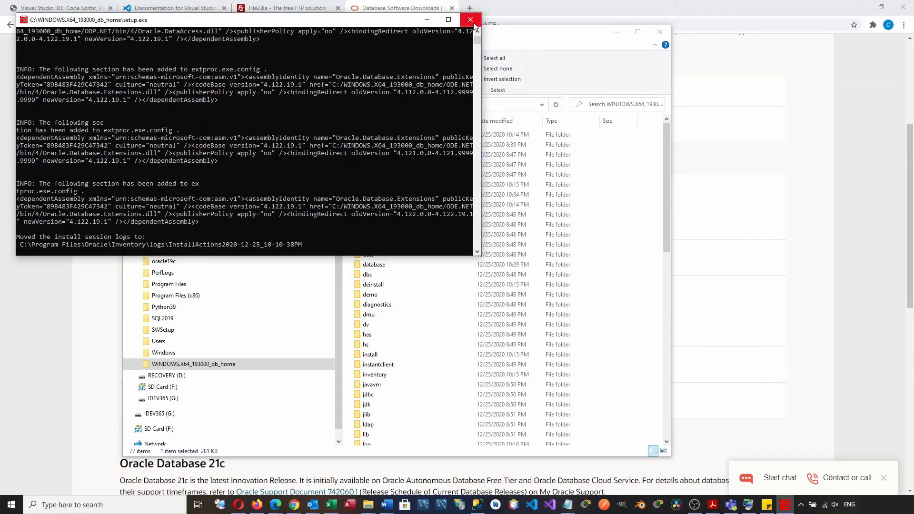
pyautogui.click(471, 21)
pyautogui.click(660, 33)
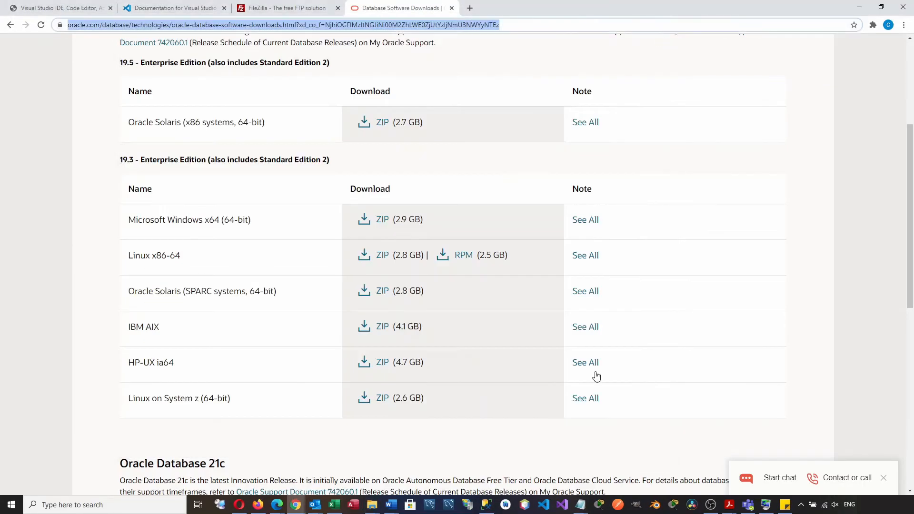
# - Launch SQL Plus from Windows search and log in as sys as sysdba
pyautogui.click(152, 509)
pyautogui.write('sql')
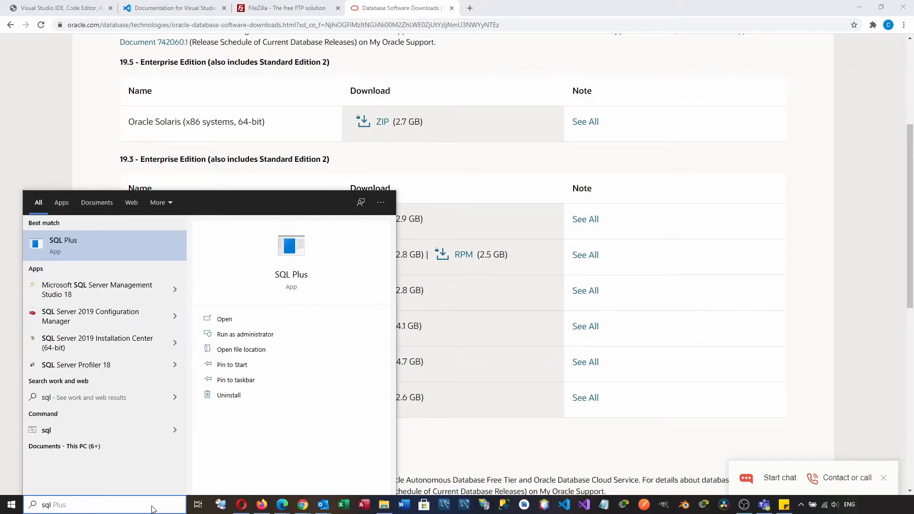
pyautogui.click(156, 247)
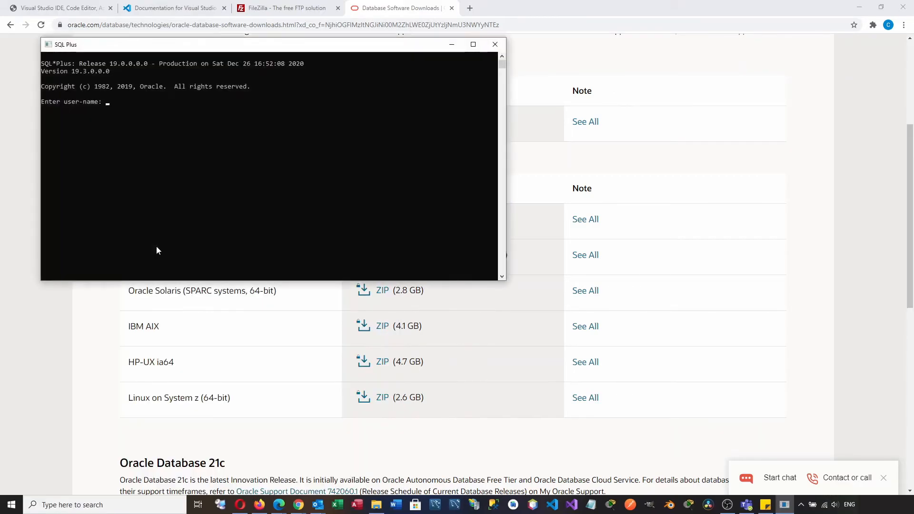
pyautogui.moveTo(256, 45); pyautogui.dragTo(391, 116)
pyautogui.write('sys as sysdba')
pyautogui.press('Return')
pyautogui.press('Return')
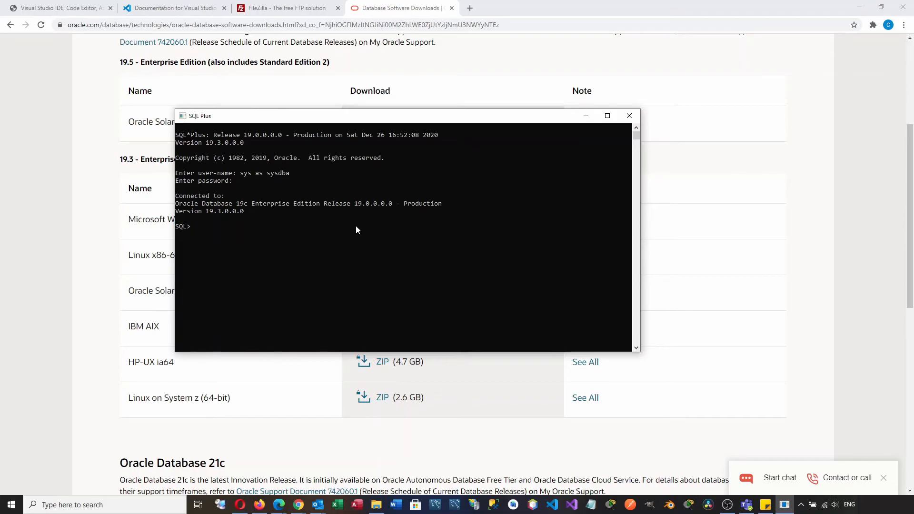
# - Confirm the connected user with show user, then create common user C##oadmin with a password
pyautogui.write('show user')
pyautogui.press('Return')
pyautogui.write('create user C##')
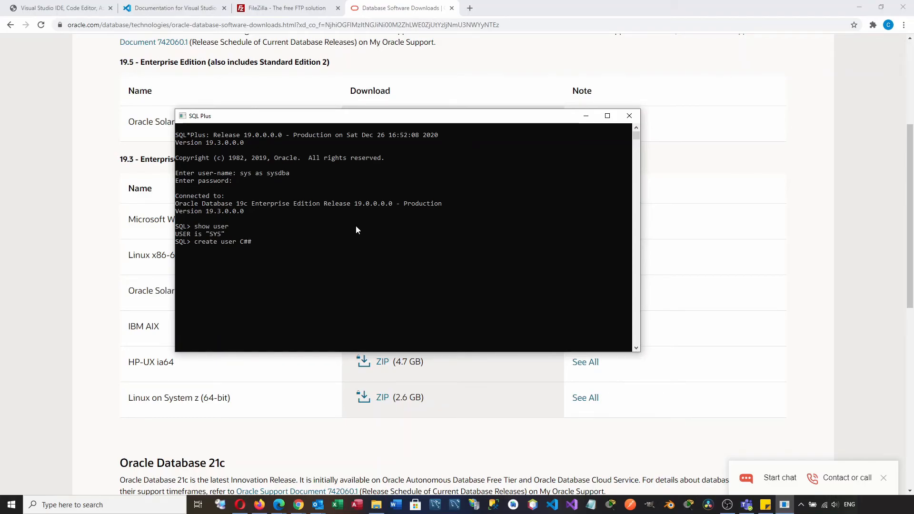
pyautogui.write('oadmin identified by admin1234;')
pyautogui.press('Return')
# - Grant unlimited tablespace to C##oadmin, rerunning the grant with the missing C## prefix
pyautogui.write('grant')
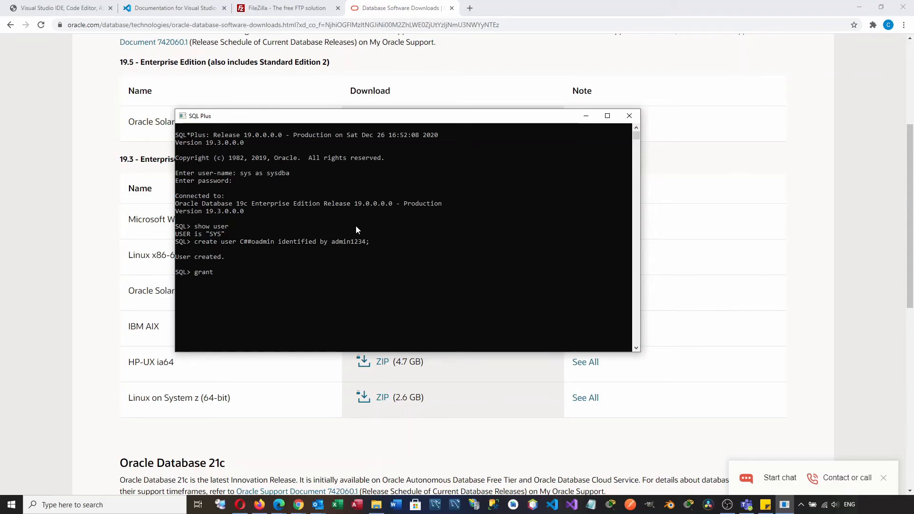
pyautogui.write(' unlimited tablespace to oadmin;')
pyautogui.press('Return')
pyautogui.press('Up')
pyautogui.press('Left')
pyautogui.press('Left')
pyautogui.press('Left')
pyautogui.press('Left')
pyautogui.press('Left')
pyautogui.press('Left')
pyautogui.press('Left')
pyautogui.write('C##')
pyautogui.press('Return')
# - Grant the resource, connect and dba roles to C##oadmin
pyautogui.press('Up')
pyautogui.press('Left')
pyautogui.press('Left')
pyautogui.press('Left')
pyautogui.press('Left')
pyautogui.press('Left')
pyautogui.press('Left')
pyautogui.press('Left')
pyautogui.press('Left')
pyautogui.press('Left')
pyautogui.press('Left')
pyautogui.press('Left')
pyautogui.press('Left')
pyautogui.press('Left')
pyautogui.press('Left')
pyautogui.press('BackSpace')
pyautogui.press('BackSpace')
pyautogui.press('BackSpace')
pyautogui.press('BackSpace')
pyautogui.press('BackSpace')
pyautogui.press('BackSpace')
pyautogui.press('BackSpace')
pyautogui.press('BackSpace')
pyautogui.press('BackSpace')
pyautogui.press('BackSpace')
pyautogui.press('BackSpace')
pyautogui.press('BackSpace')
pyautogui.press('BackSpace')
pyautogui.press('BackSpace')
pyautogui.press('BackSpace')
pyautogui.press('BackSpace')
pyautogui.press('BackSpace')
pyautogui.press('BackSpace')
pyautogui.press('BackSpace')
pyautogui.press('BackSpace')
pyautogui.write('resource, connect, dba to')
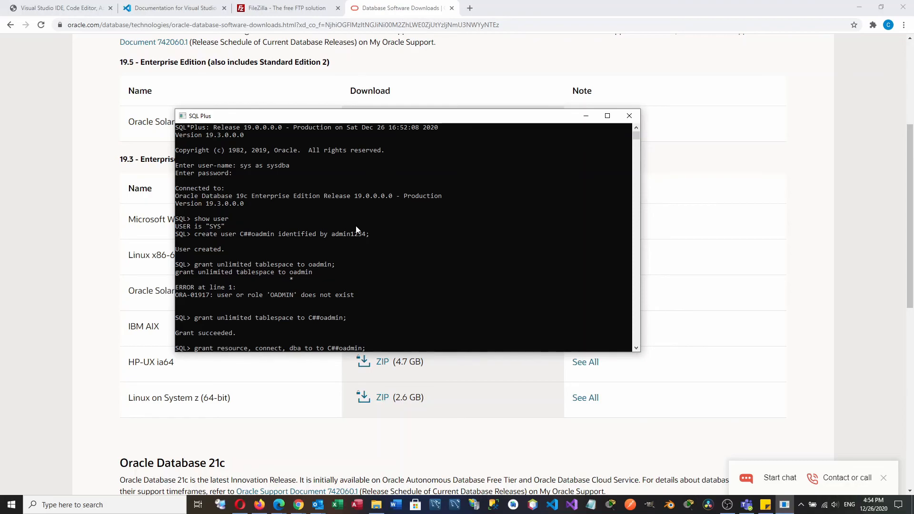
pyautogui.press('BackSpace')
pyautogui.press('BackSpace')
pyautogui.press('BackSpace')
pyautogui.press('Return')
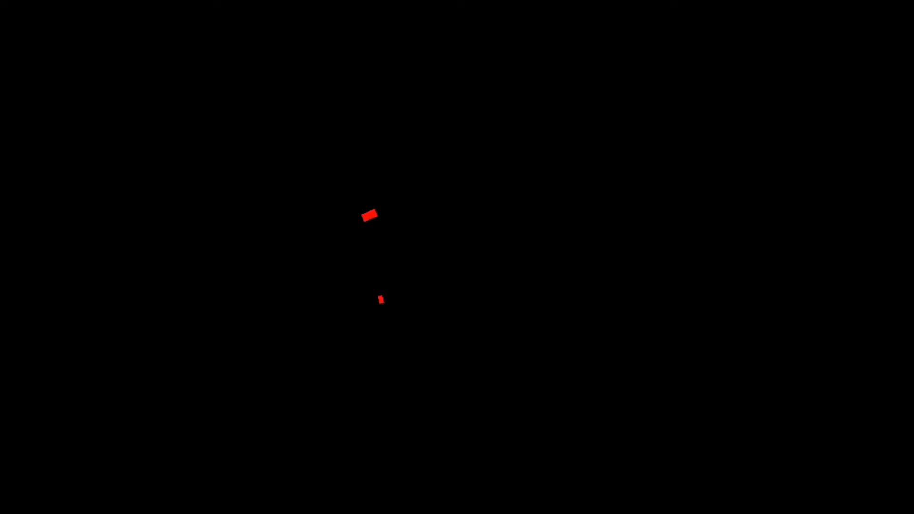